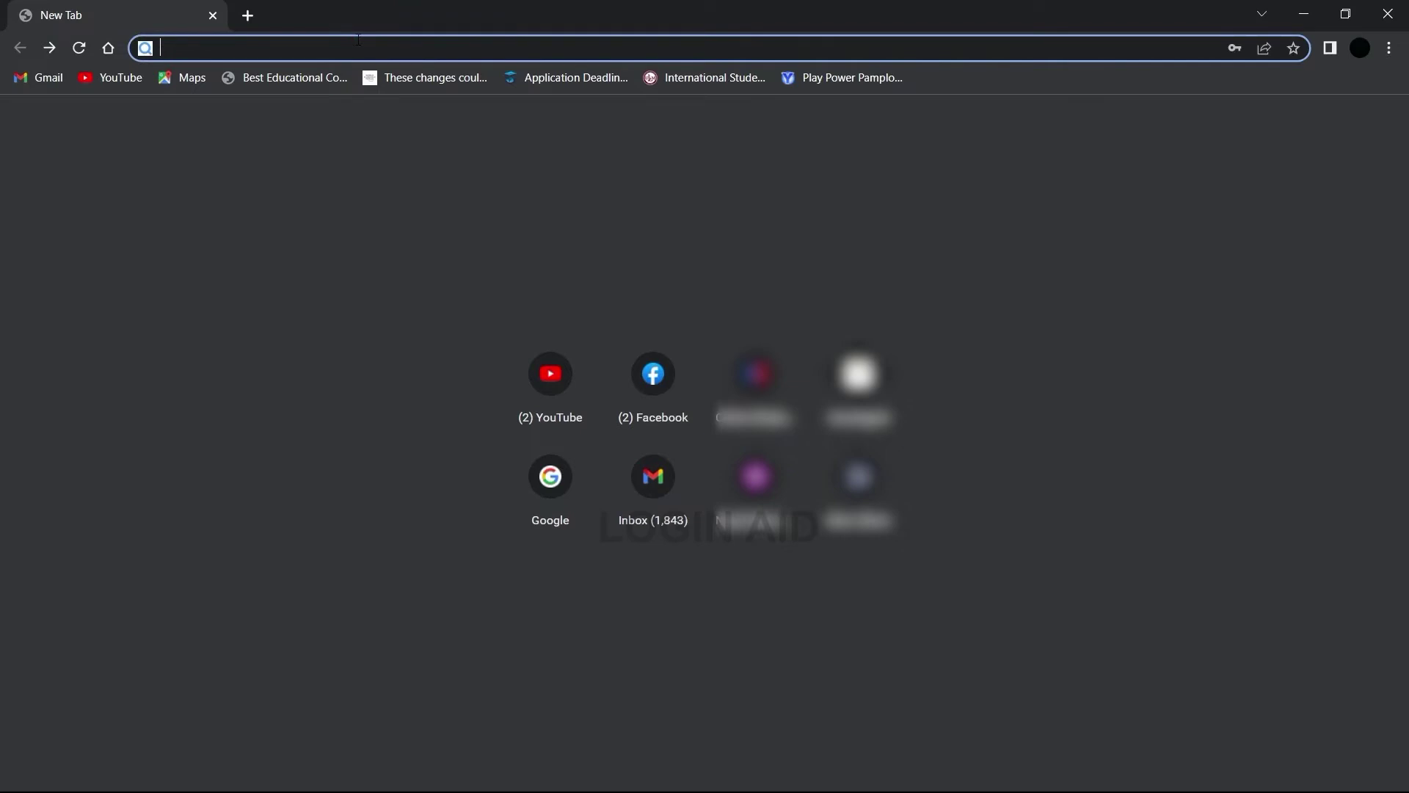
{"action": "type", "text": "rockstargames.com"}
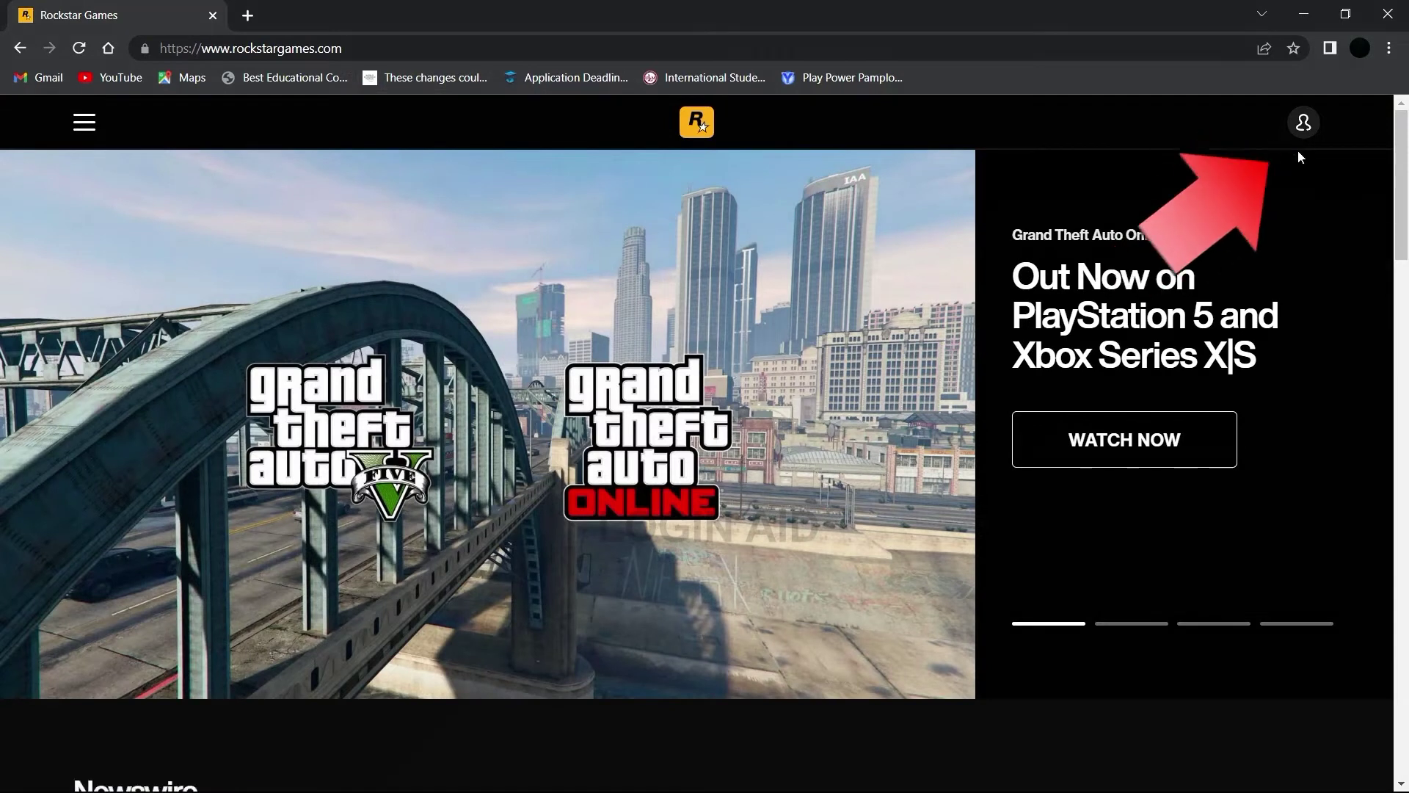
Go to the Social Club sign-in page from the account menu and choose to create a new account.
{"action": "left_click", "coordinate": [1302, 125]}
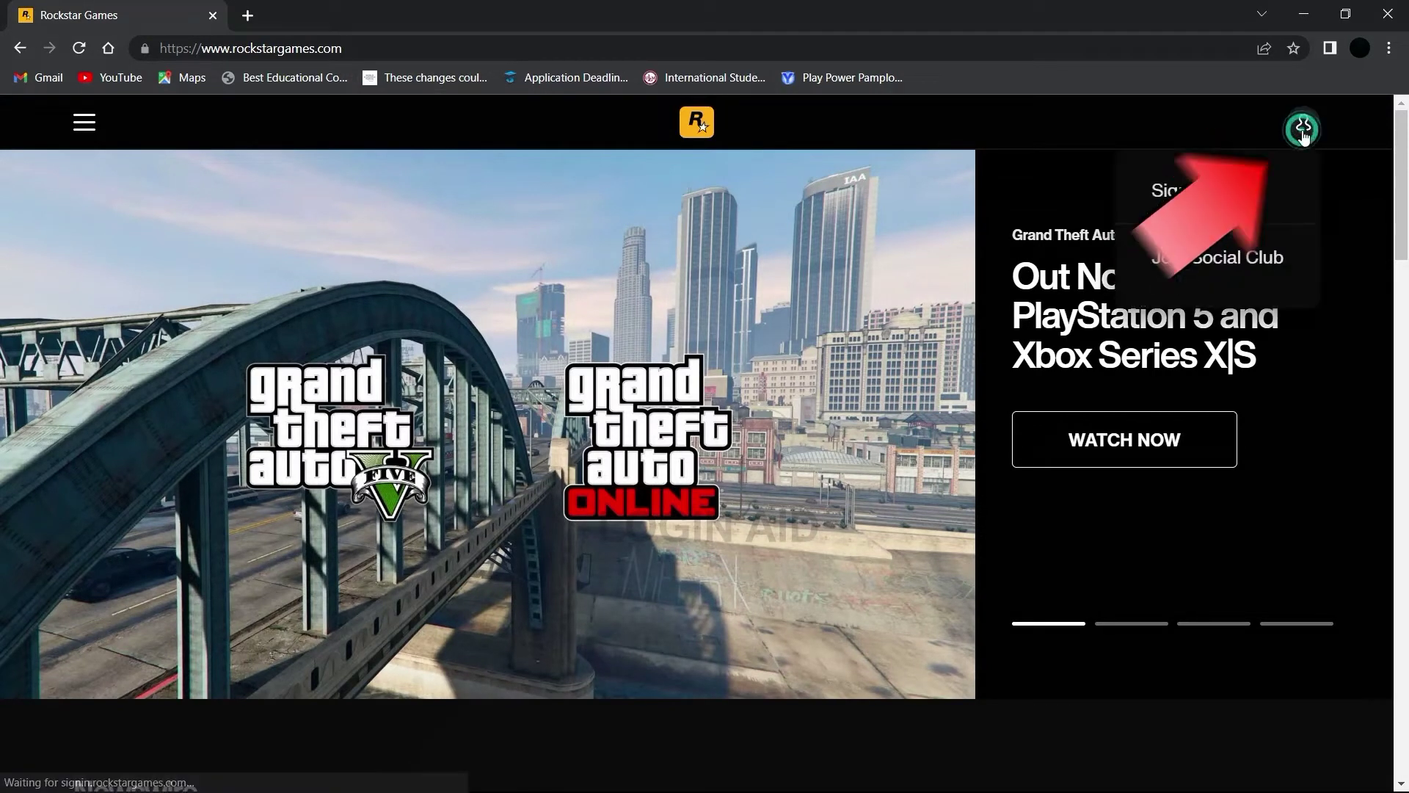
{"action": "left_click", "coordinate": [1224, 191]}
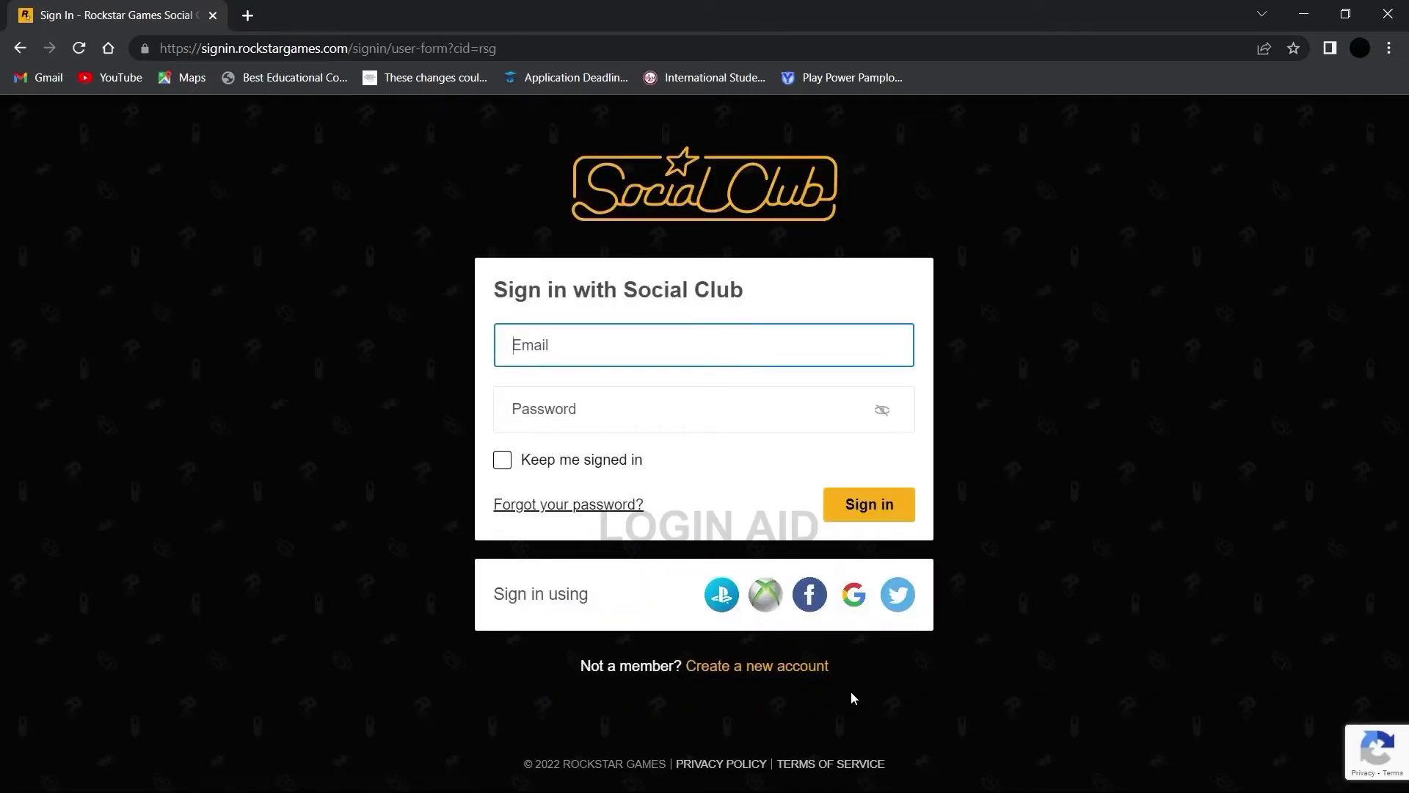
{"action": "left_click", "coordinate": [755, 666]}
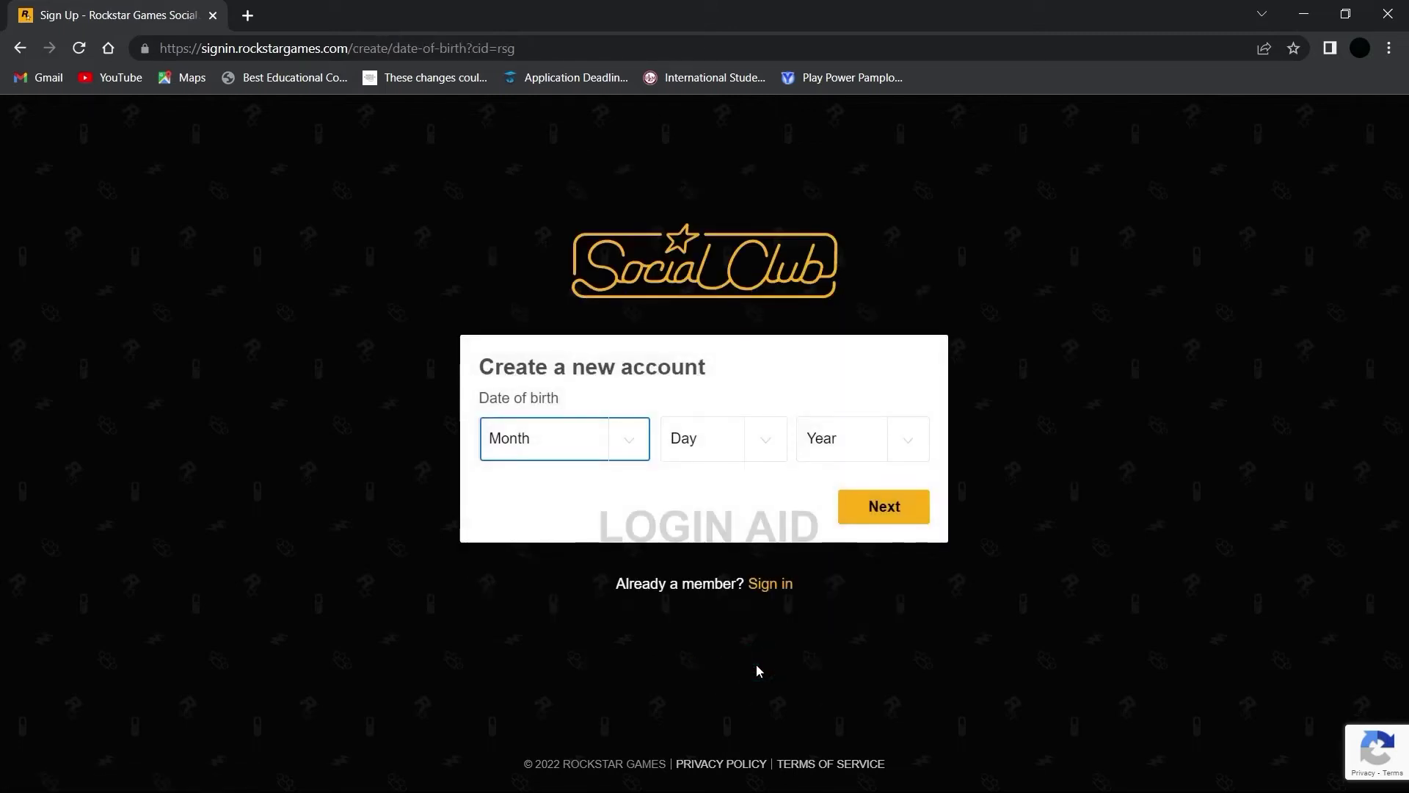
{"action": "left_click", "coordinate": [552, 436]}
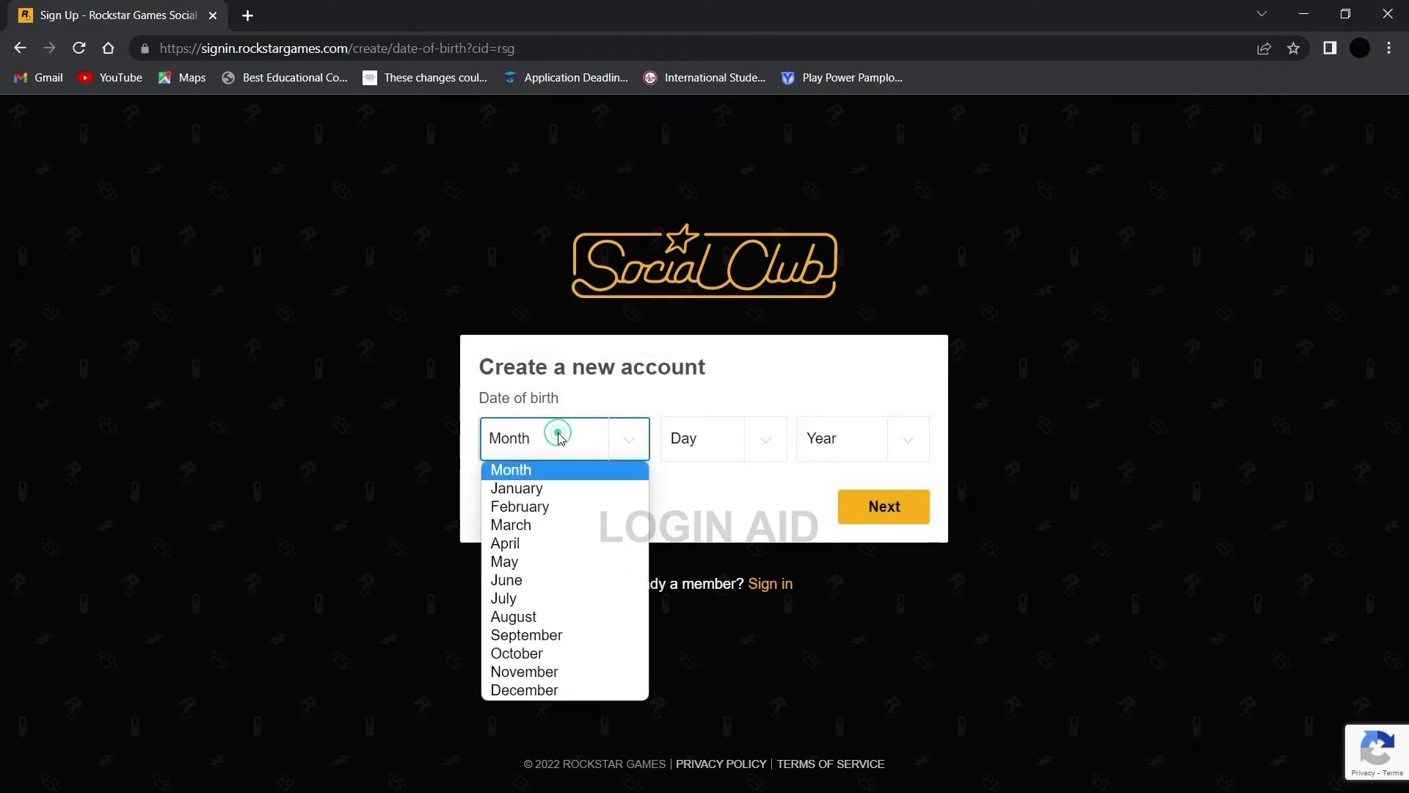
{"action": "left_click", "coordinate": [519, 598]}
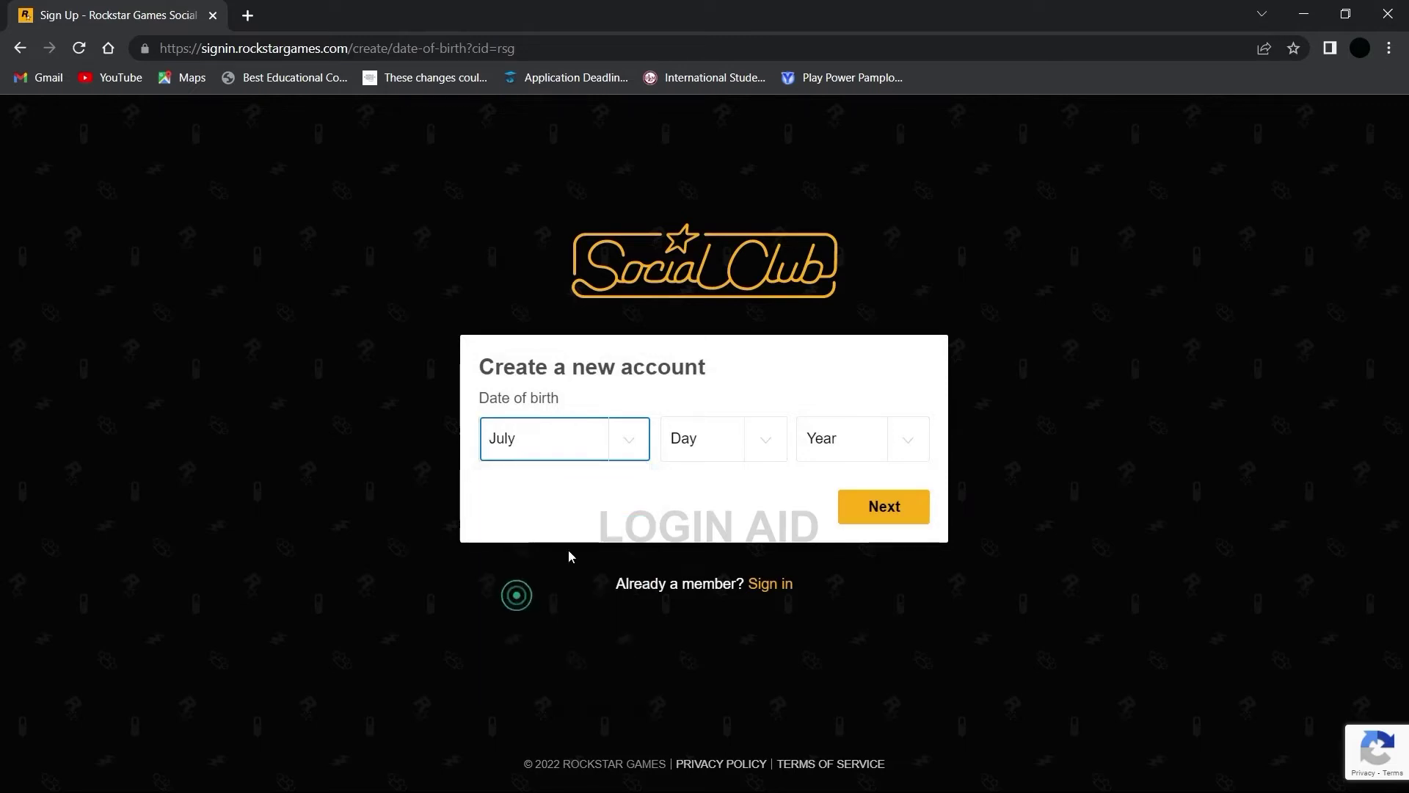
{"action": "left_click", "coordinate": [689, 445]}
{"action": "left_click", "coordinate": [687, 348]}
{"action": "left_click", "coordinate": [820, 437]}
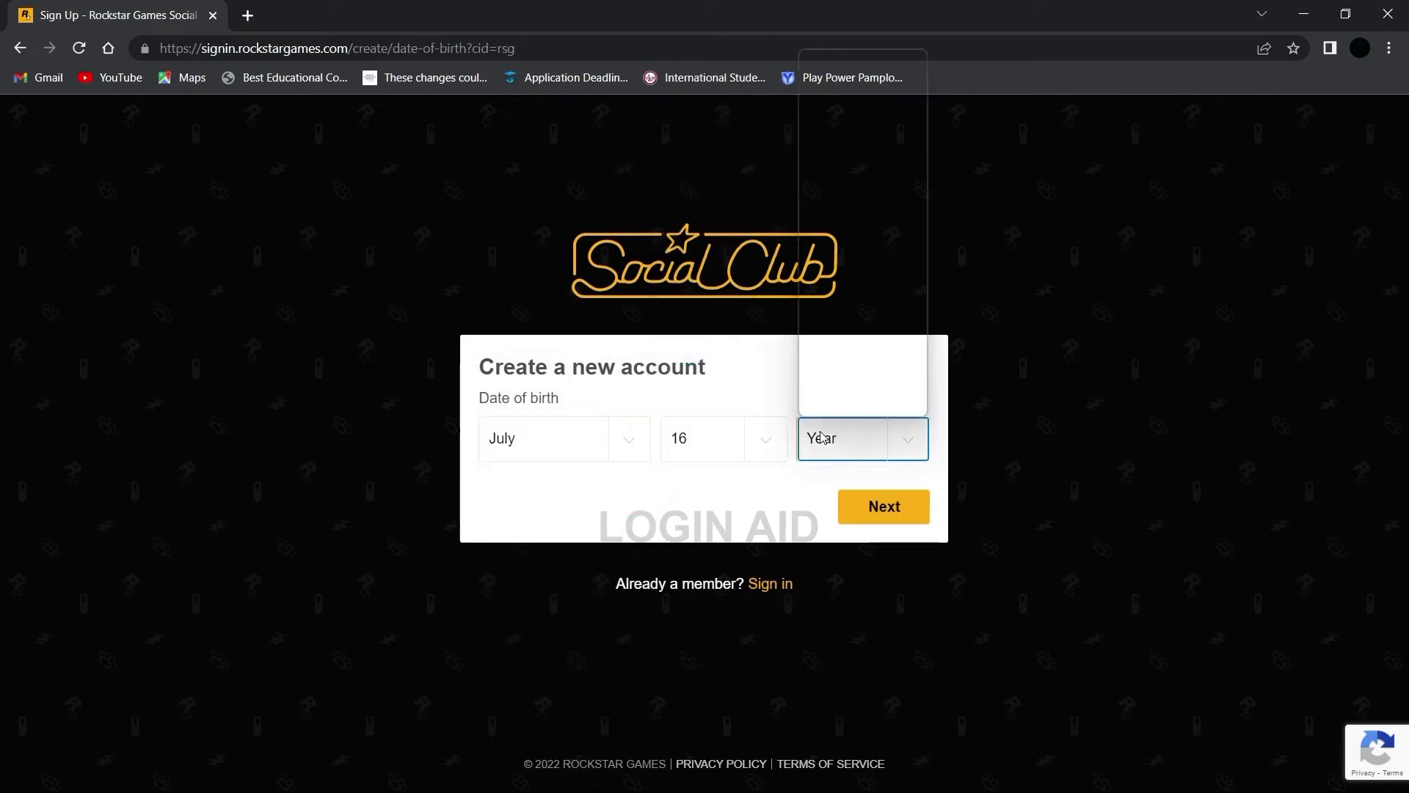
{"action": "scroll", "coordinate": [823, 407], "scroll_direction": "down", "scroll_amount": 1}
{"action": "left_click", "coordinate": [824, 408]}
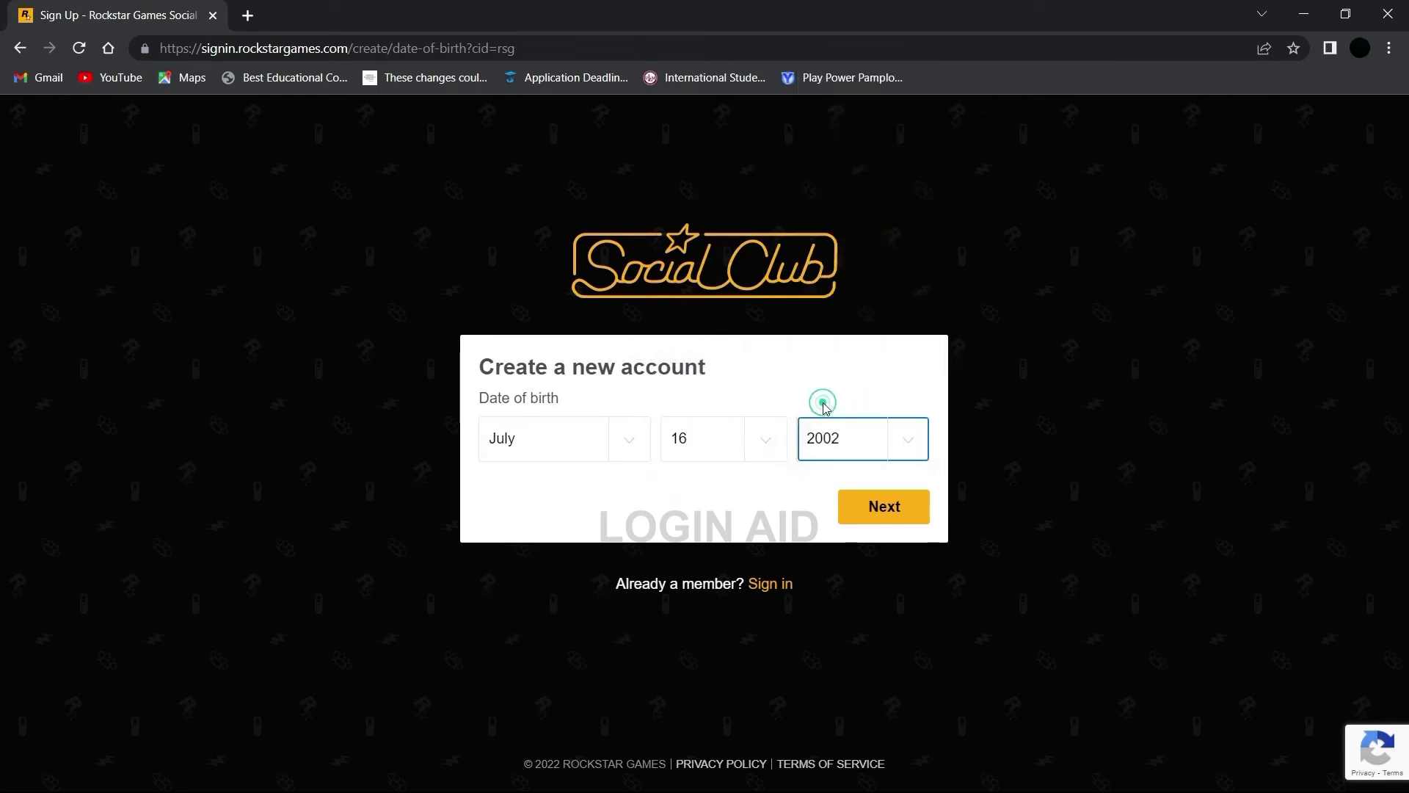
Submit the birth date and accept the EULA, terms and privacy policy.
{"action": "left_click", "coordinate": [882, 517]}
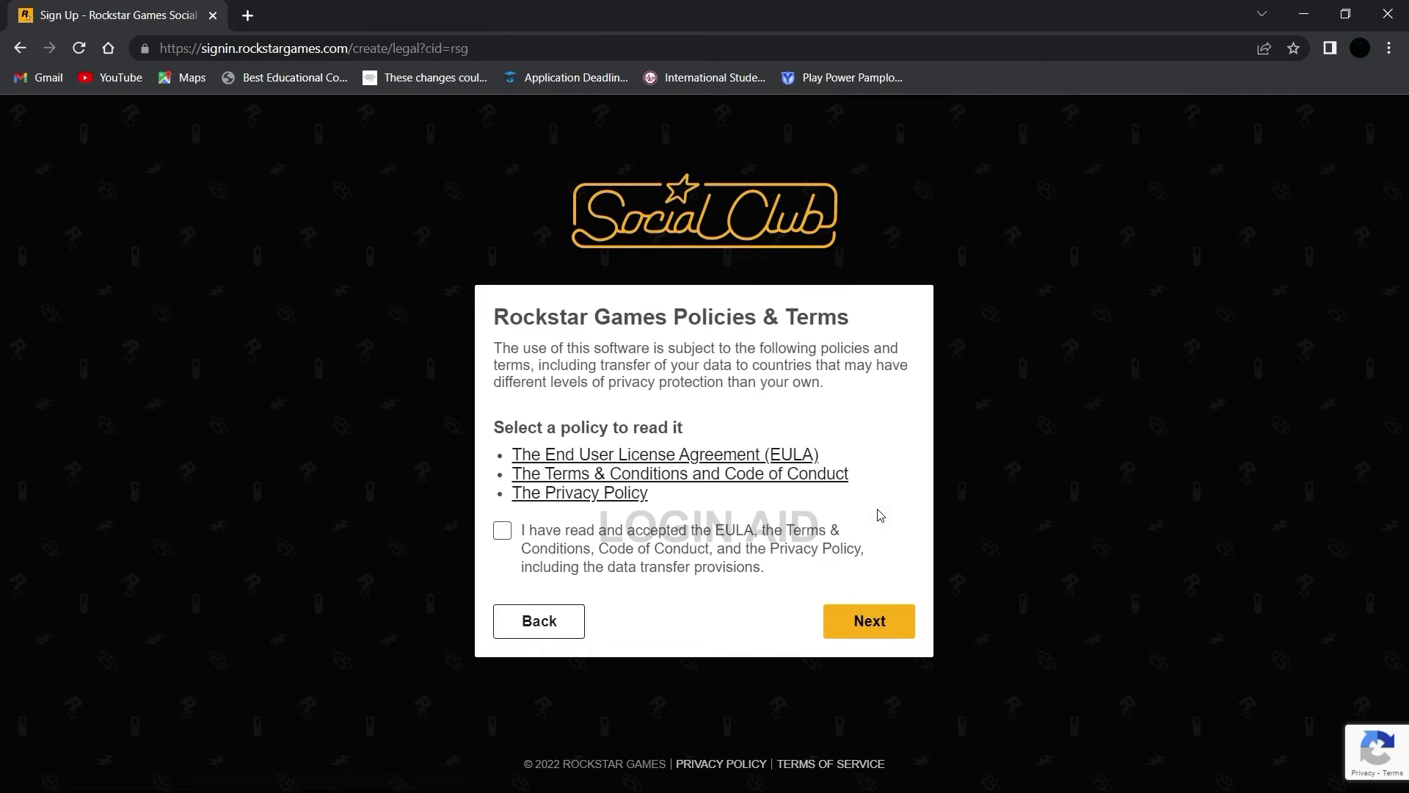
{"action": "left_click", "coordinate": [503, 535]}
{"action": "left_click", "coordinate": [884, 624]}
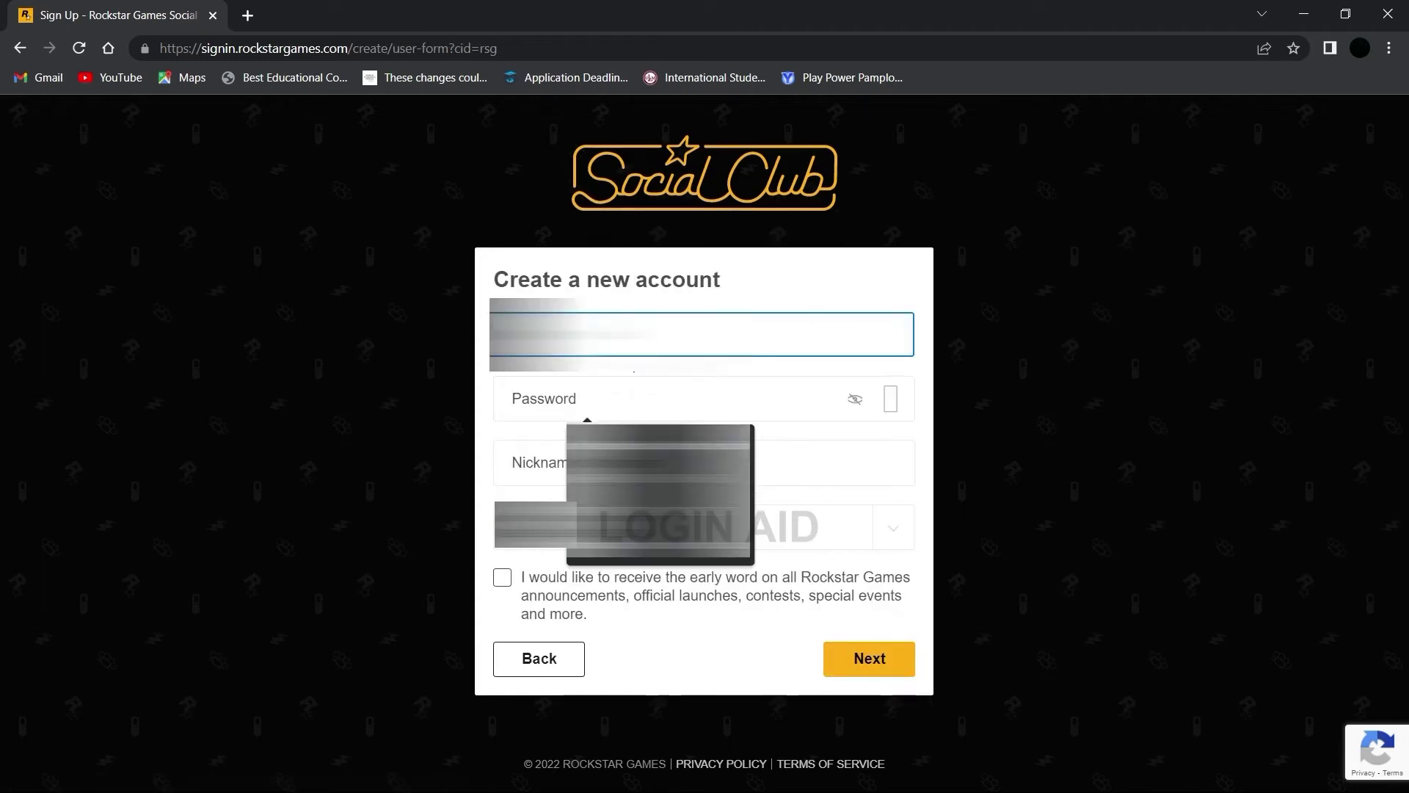
Fill in the suggested email address and a password.
{"action": "key", "text": "Down"}
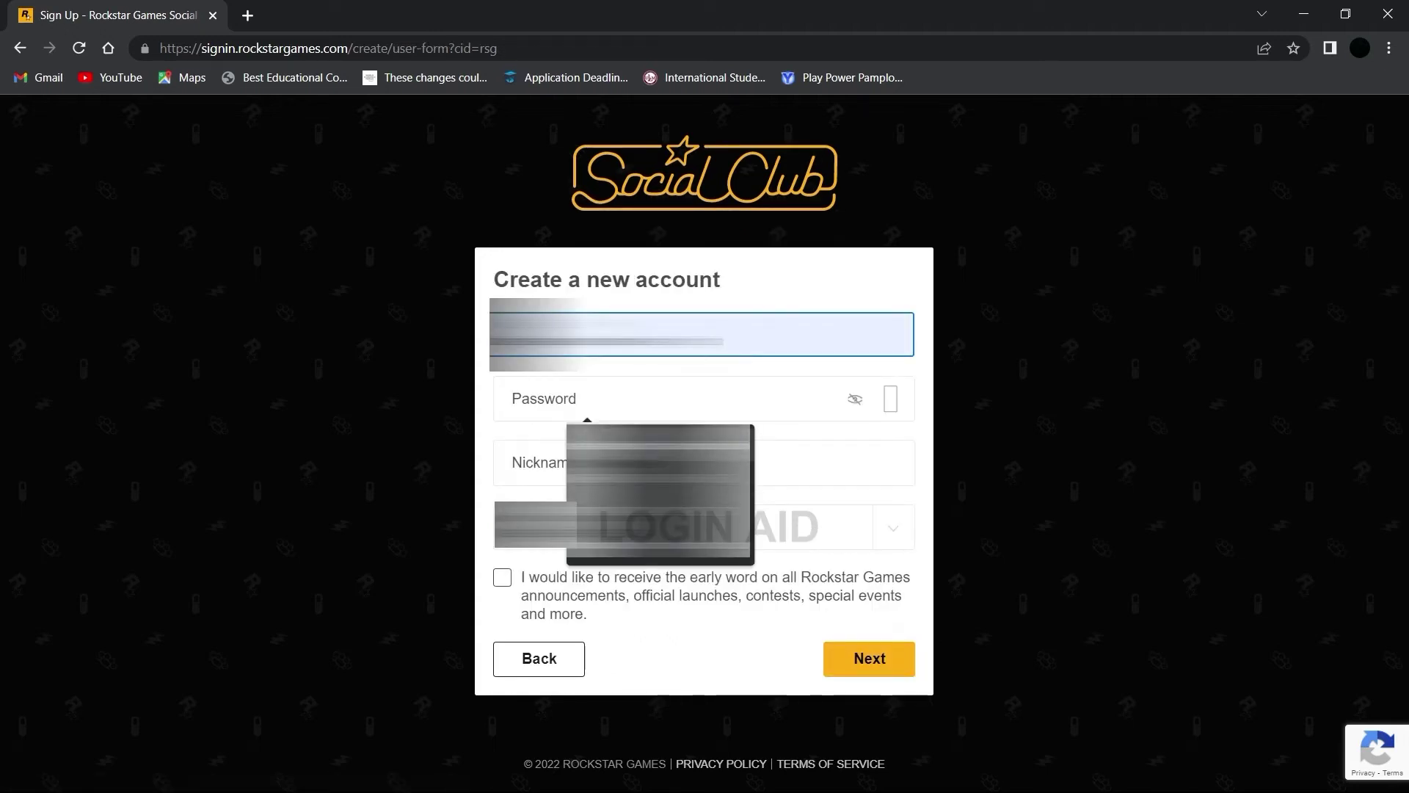
{"action": "left_click", "coordinate": [661, 413]}
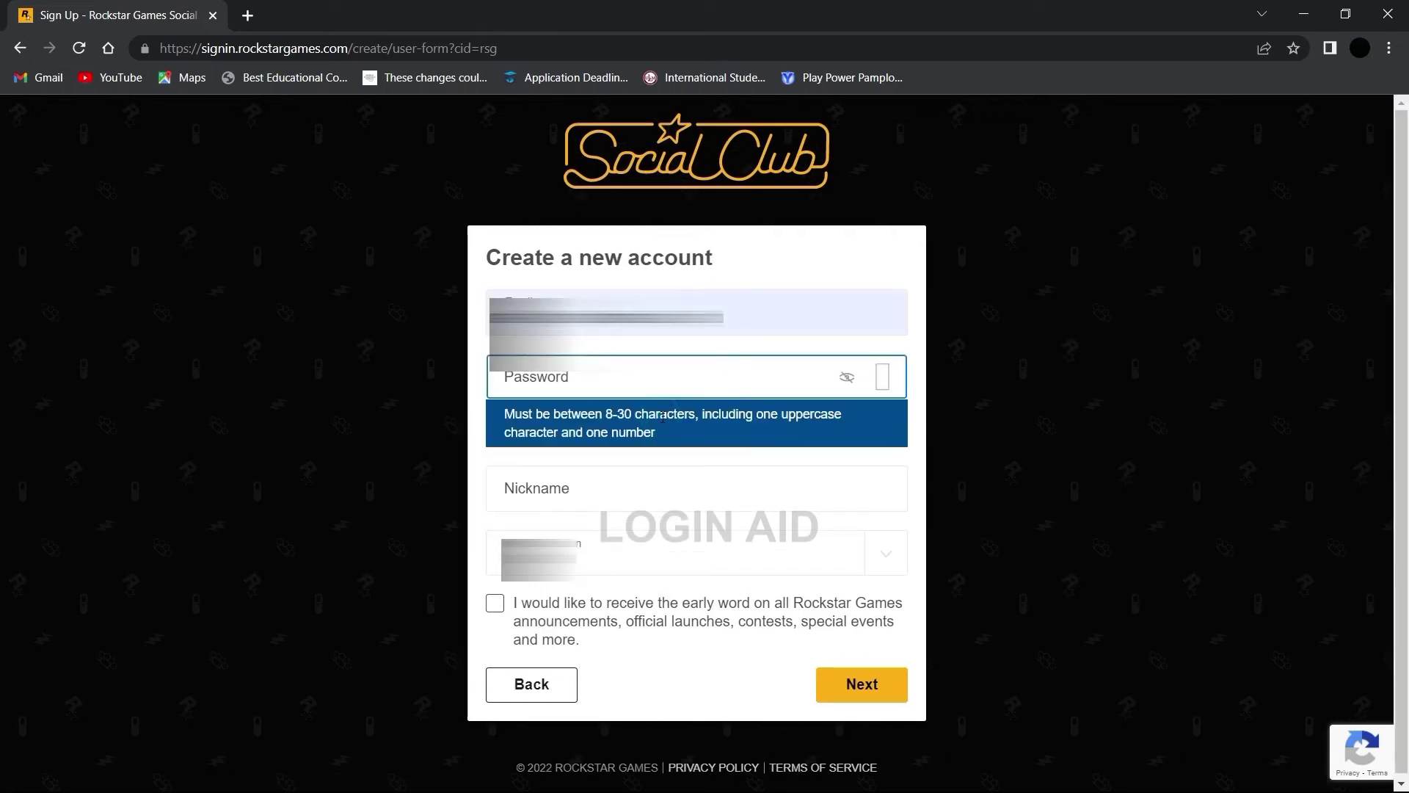
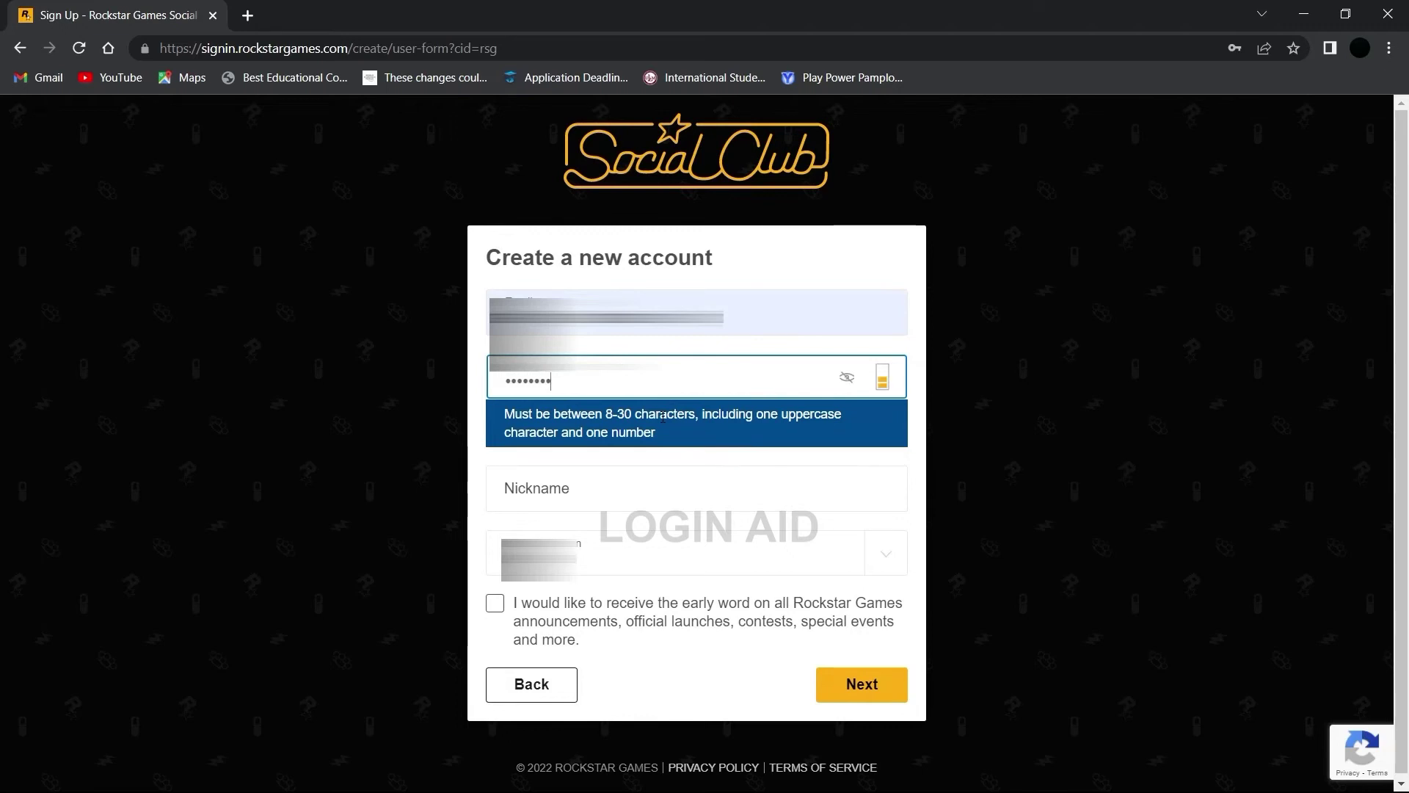
Enter nickname sarahhhh6, opt into Rockstar announcements, and submit the details.
{"action": "left_click", "coordinate": [616, 497]}
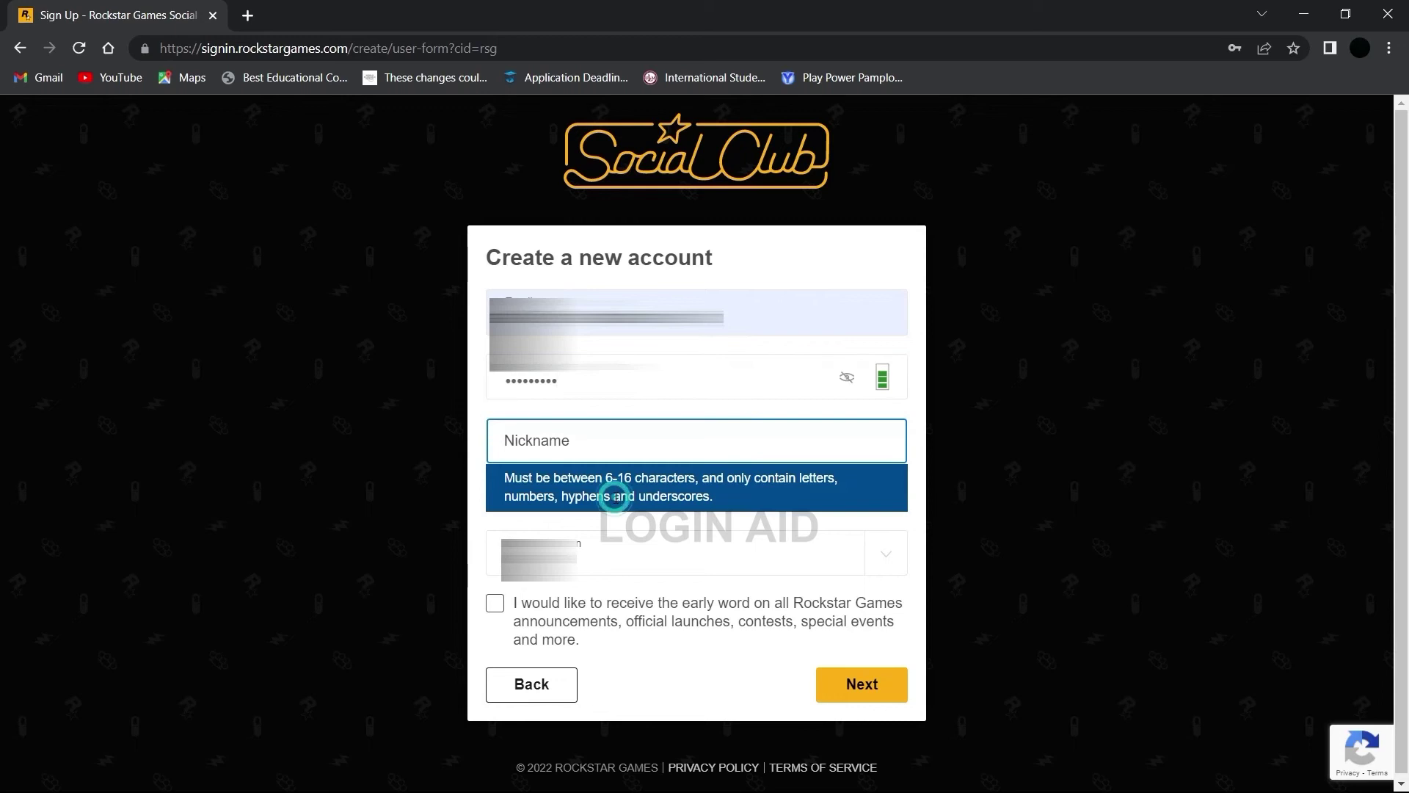
{"action": "type", "text": "s"}
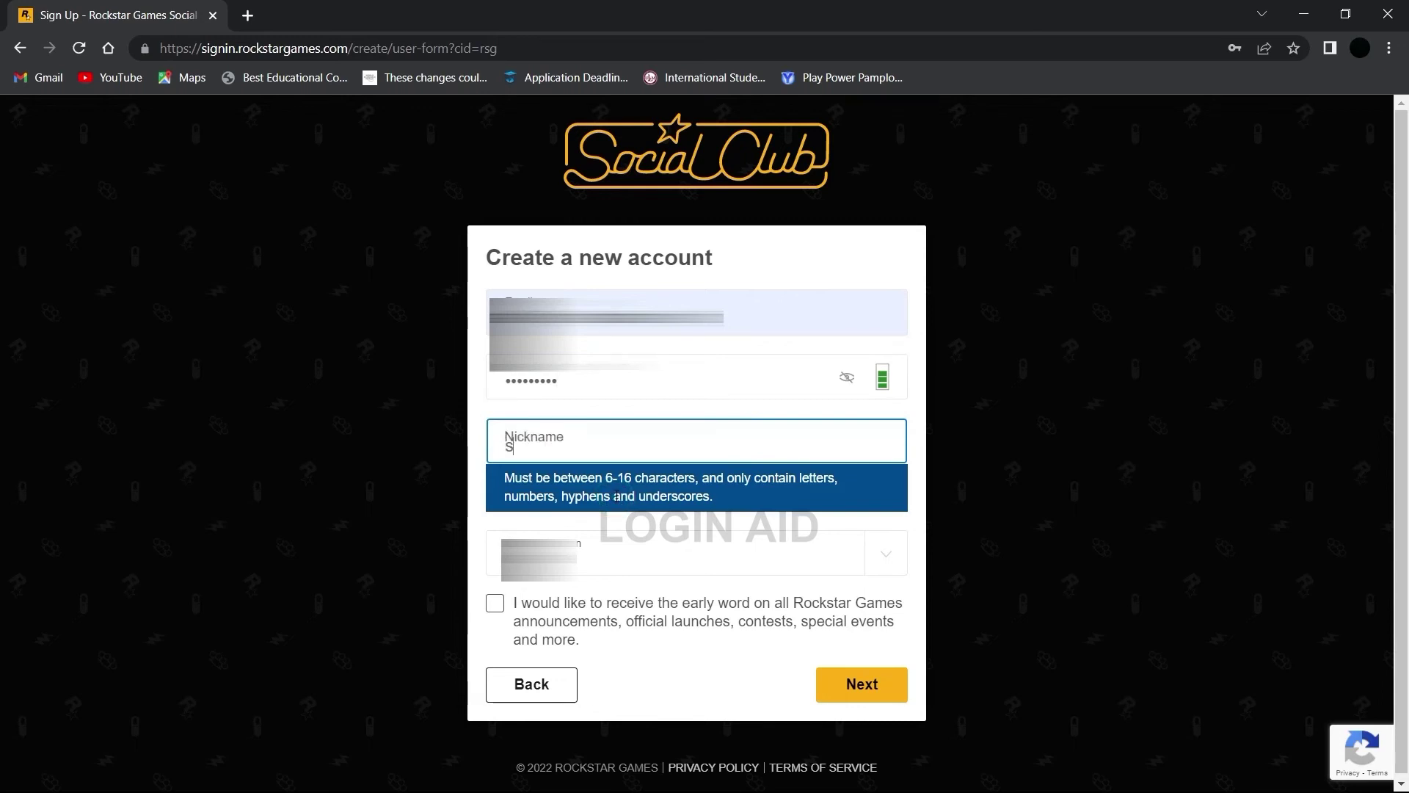
{"action": "type", "text": "arahhhh"}
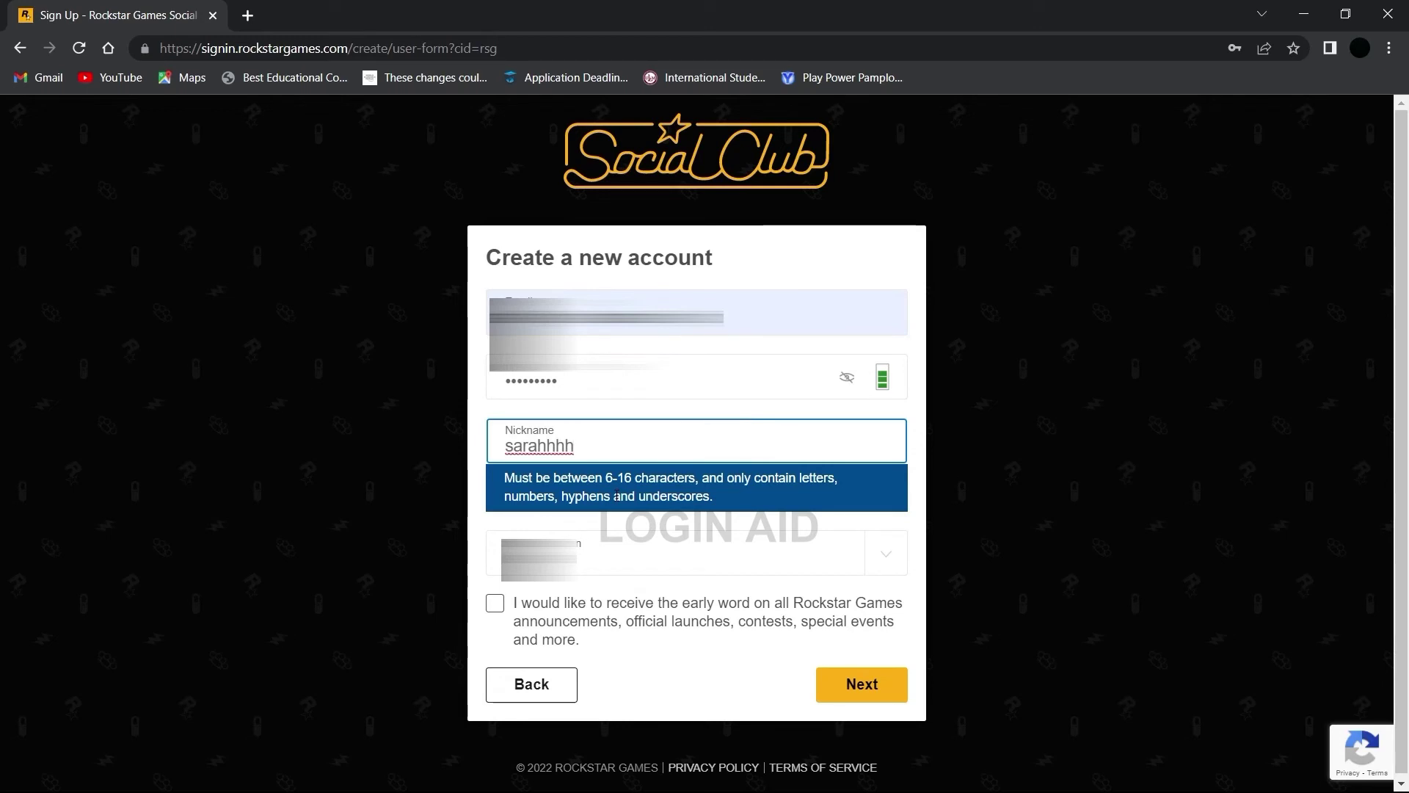
{"action": "type", "text": "6"}
{"action": "left_click", "coordinate": [498, 611]}
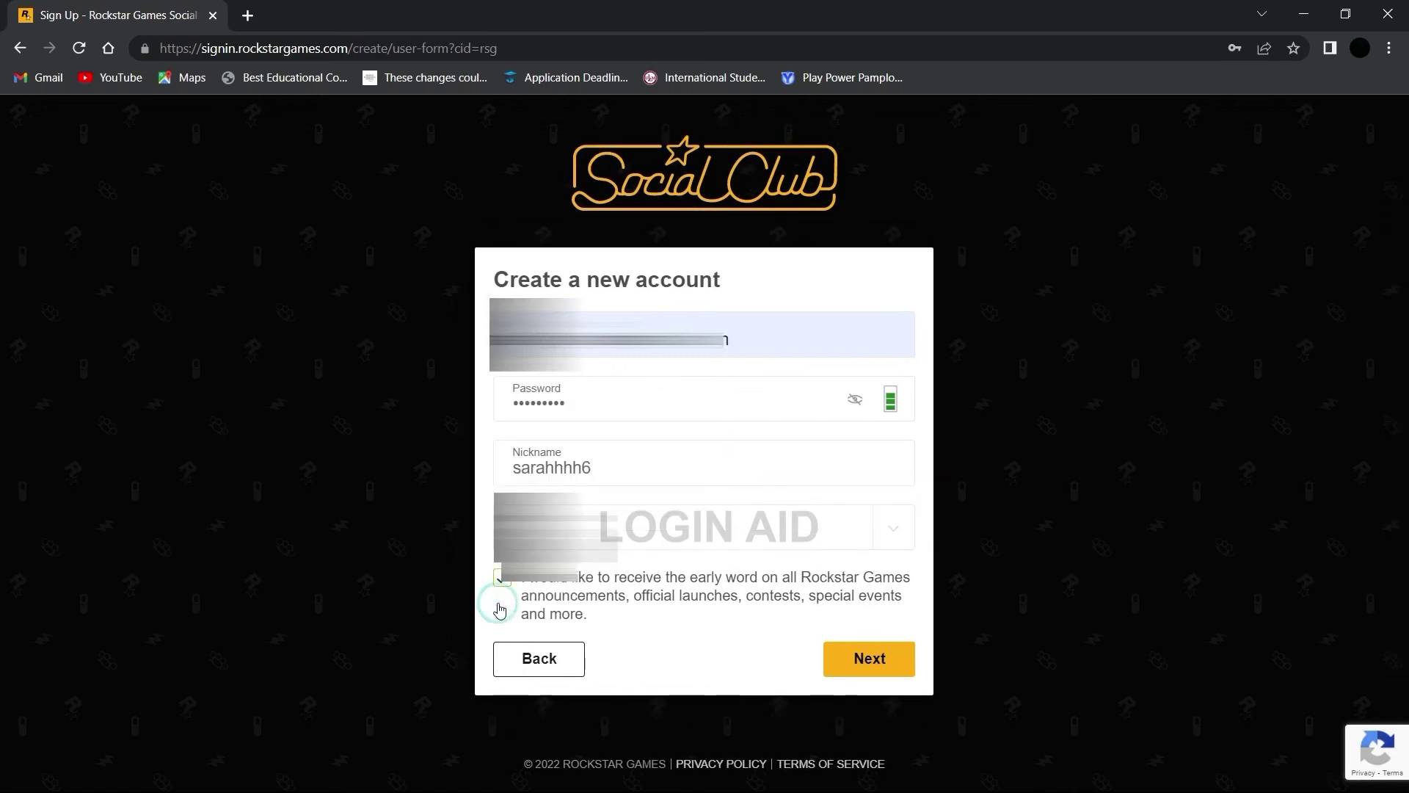
{"action": "left_click", "coordinate": [502, 578]}
{"action": "left_click", "coordinate": [873, 663]}
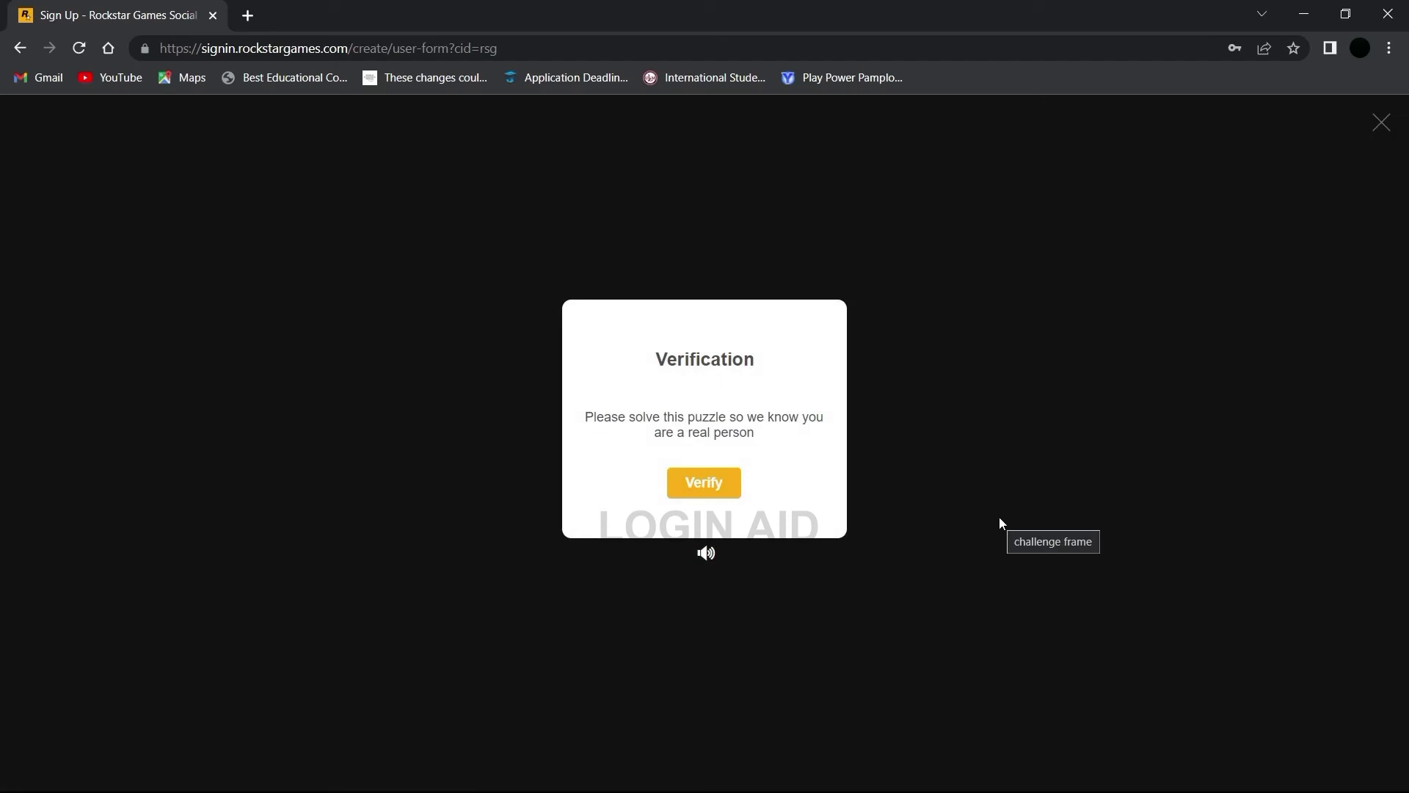
Start the verification puzzle and pick the tile with the animal the correct way up.
{"action": "left_click", "coordinate": [705, 485]}
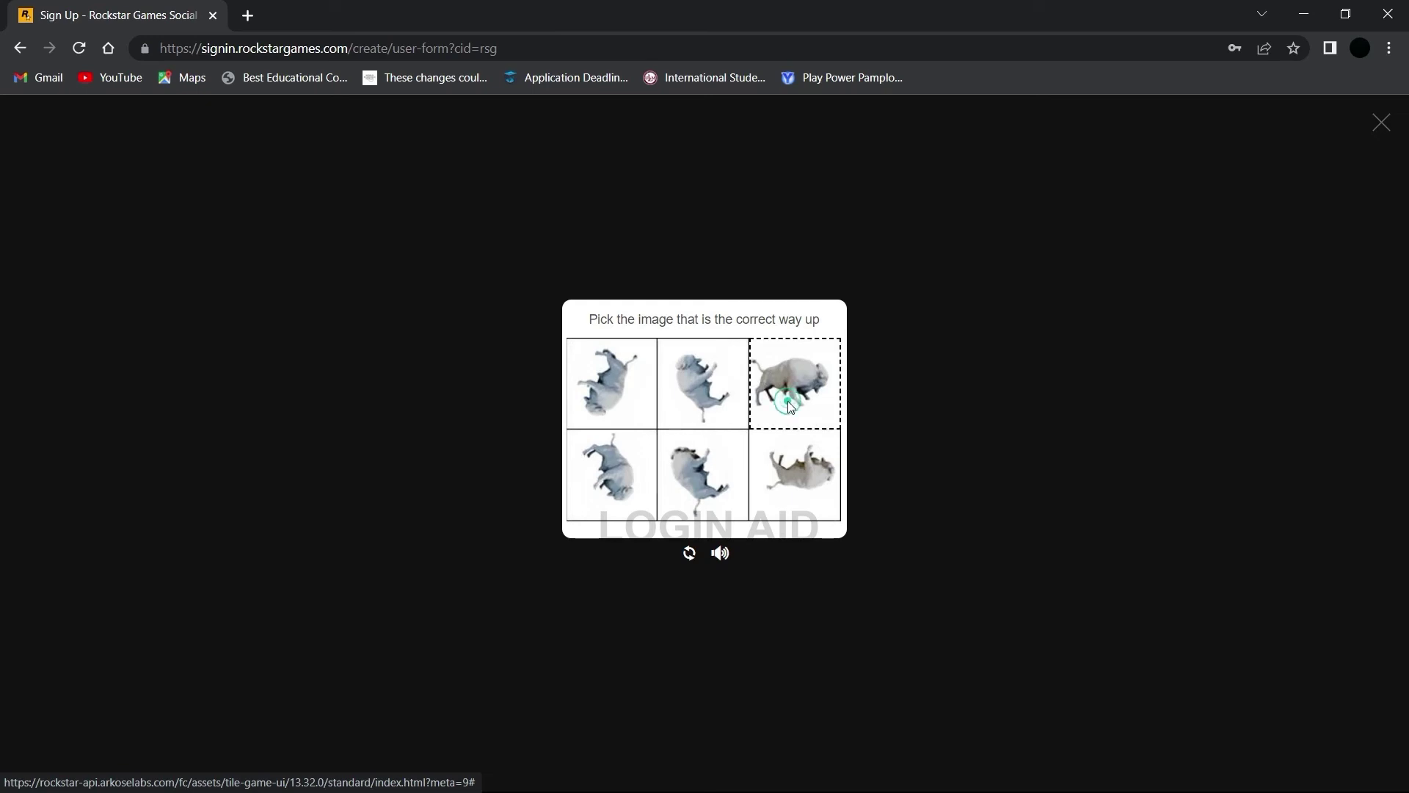
{"action": "left_click", "coordinate": [789, 407]}
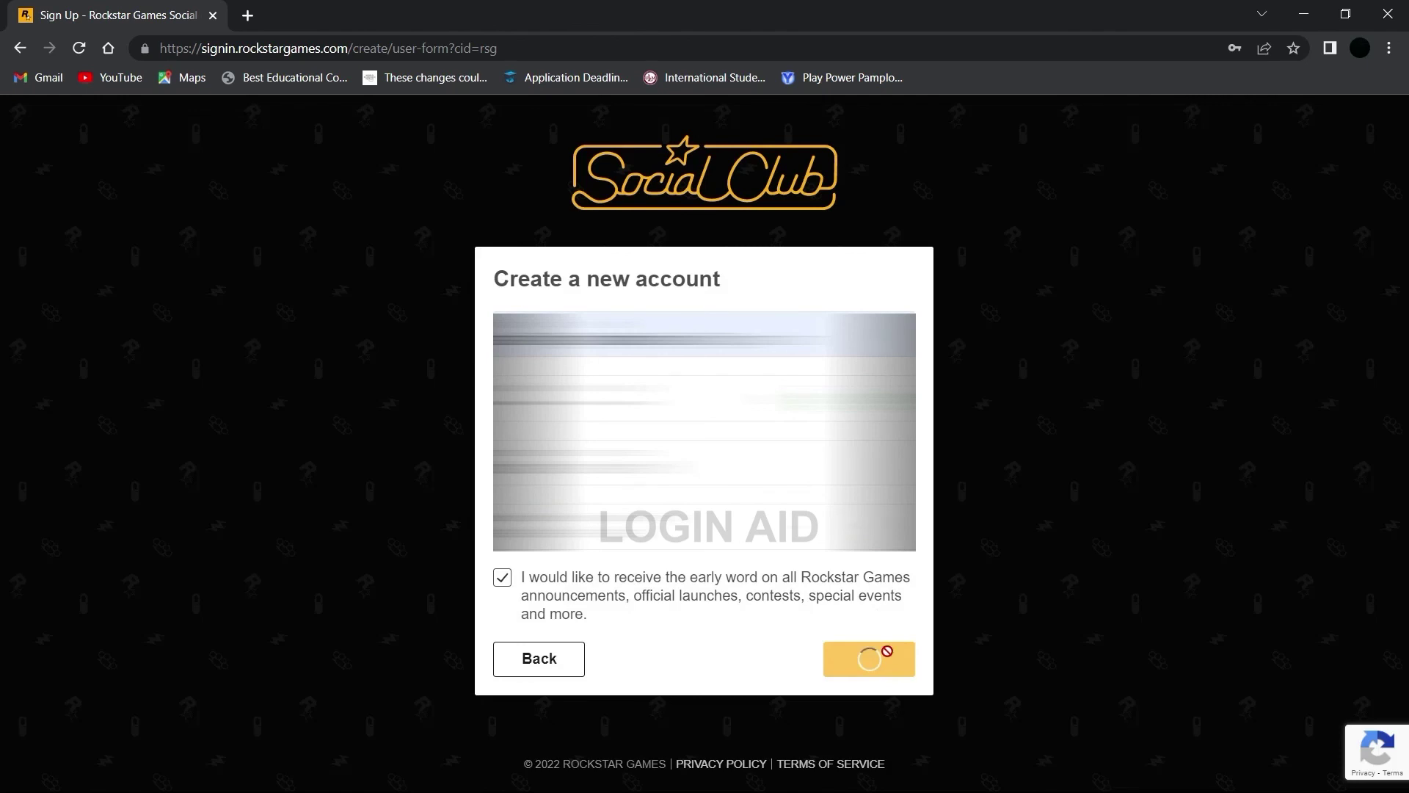
{"action": "scroll", "coordinate": [818, 499], "scroll_direction": "down", "scroll_amount": 2}
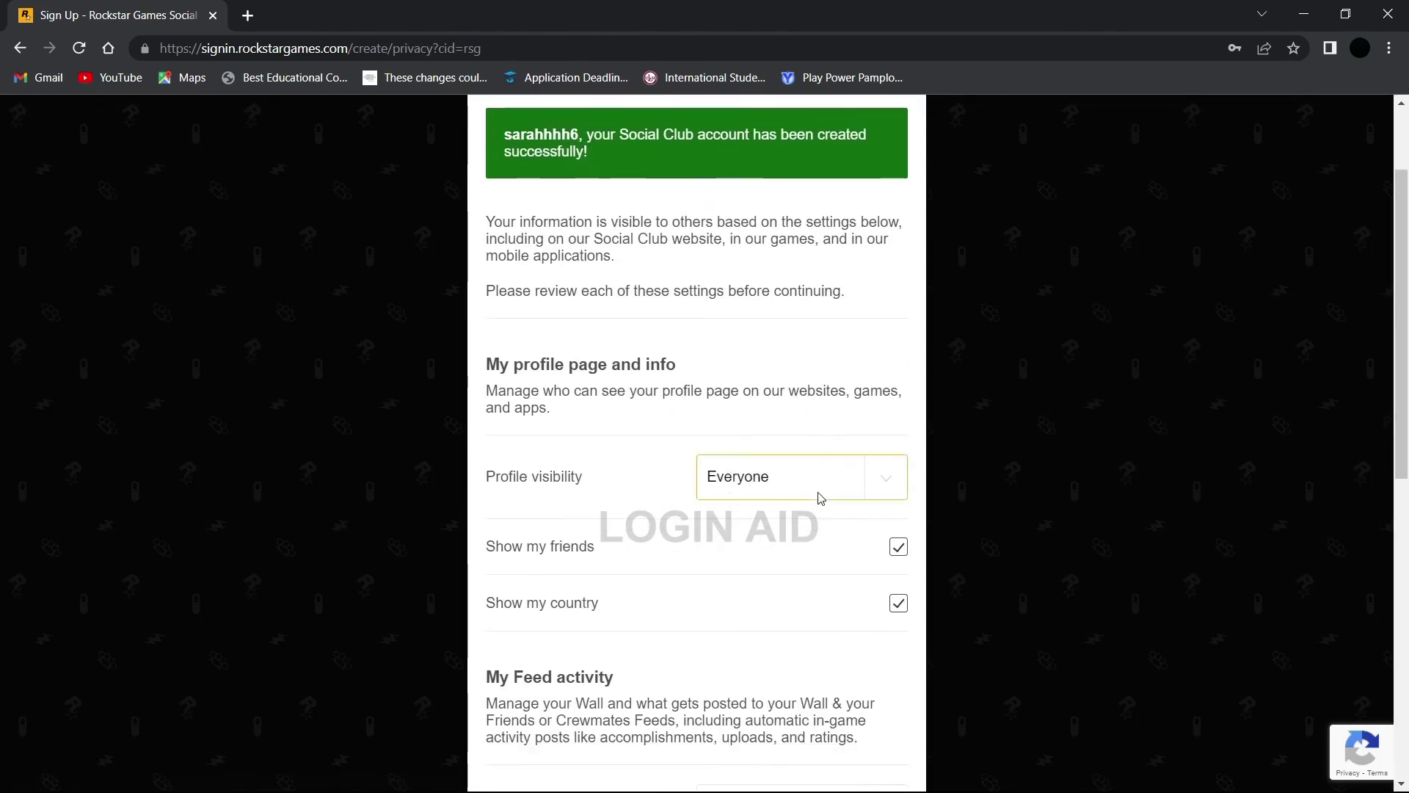
{"action": "scroll", "coordinate": [819, 498], "scroll_direction": "down", "scroll_amount": 3}
{"action": "scroll", "coordinate": [818, 497], "scroll_direction": "up", "scroll_amount": 4}
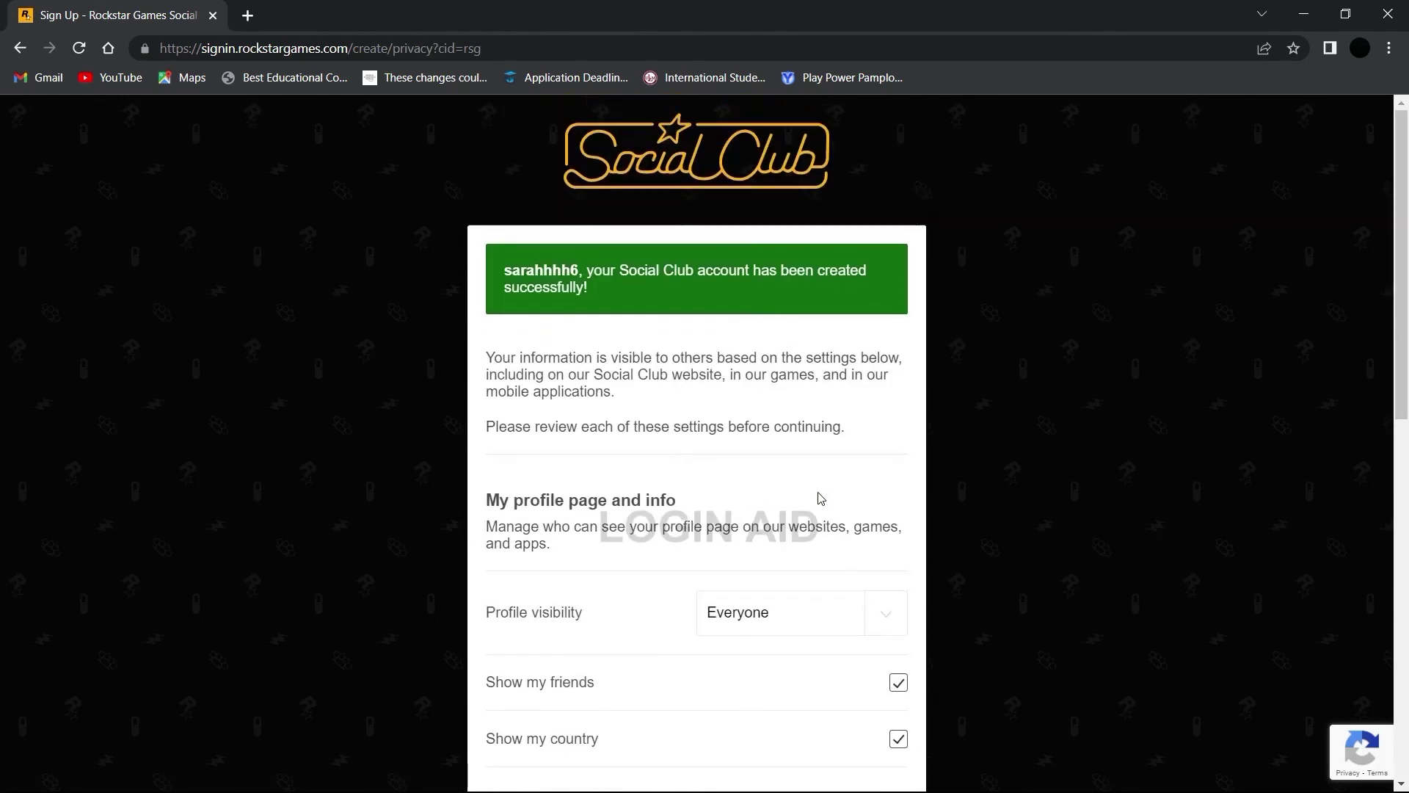